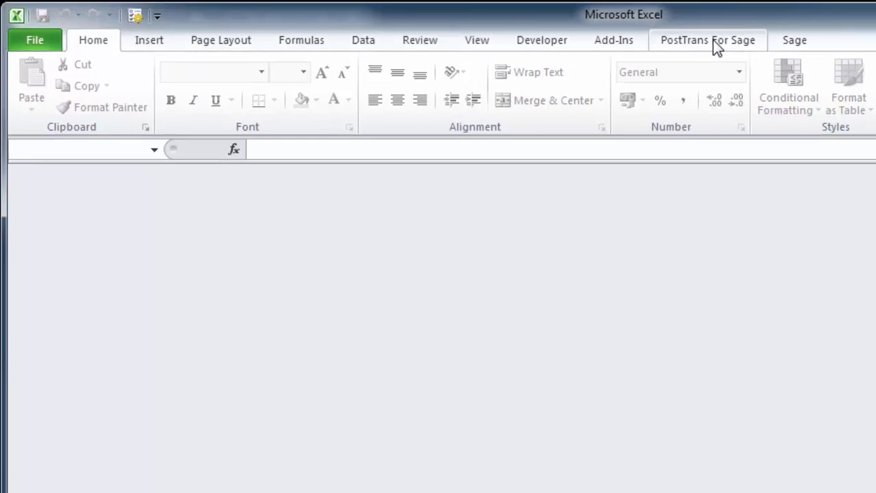
# Open the Bill of Materials example template, Sage50Prod.xls, from the PostTrans For Sage help list.
pyautogui.click(697, 46)
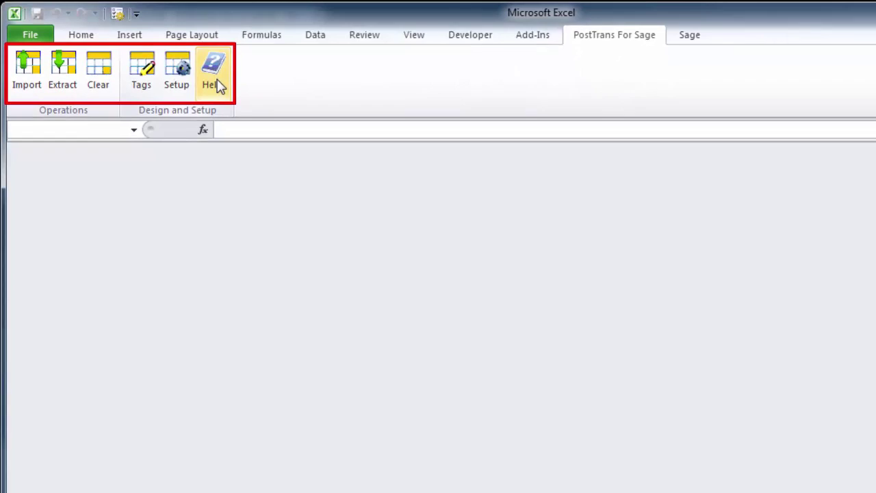
pyautogui.click(206, 76)
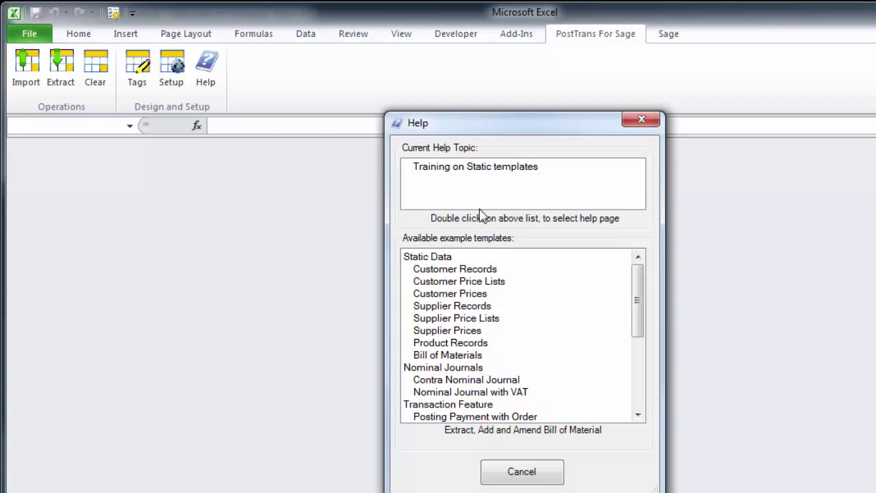
pyautogui.click(457, 356)
pyautogui.moveTo(637, 322)
pyautogui.mouseDown()
pyautogui.moveTo(637, 393)
pyautogui.moveTo(637, 318)
pyautogui.mouseUp()
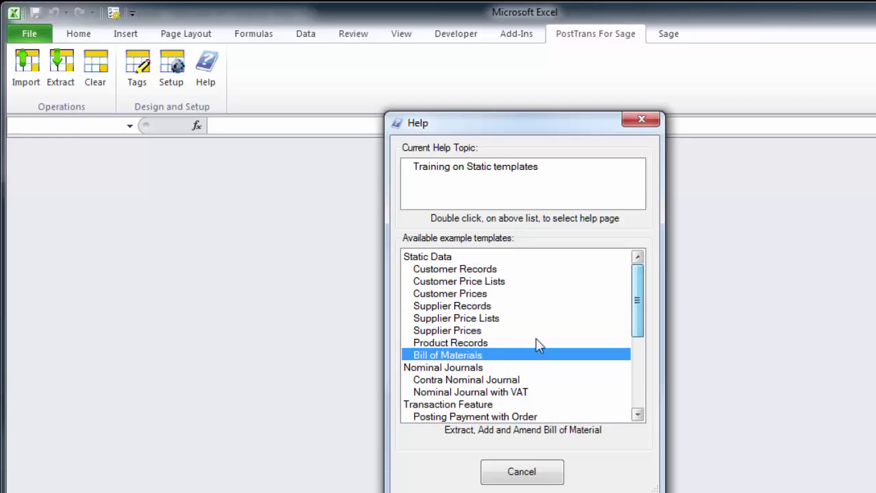
pyautogui.doubleClick(450, 357)
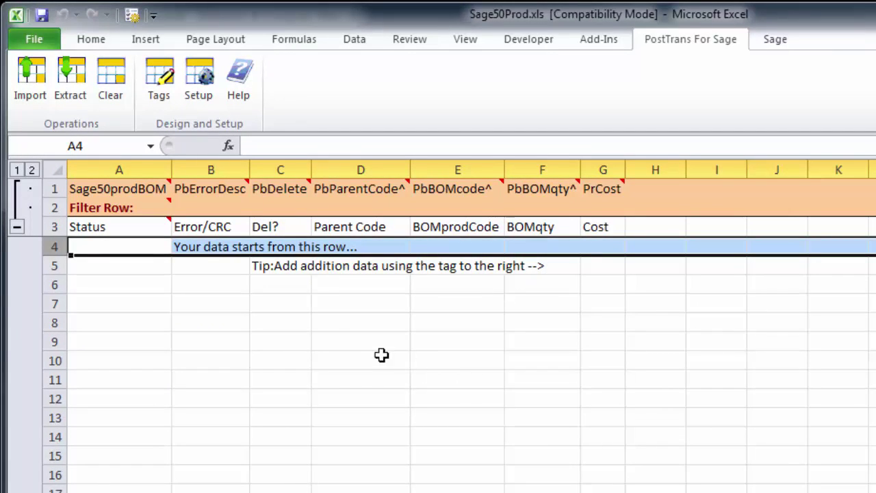
pyautogui.click(132, 189)
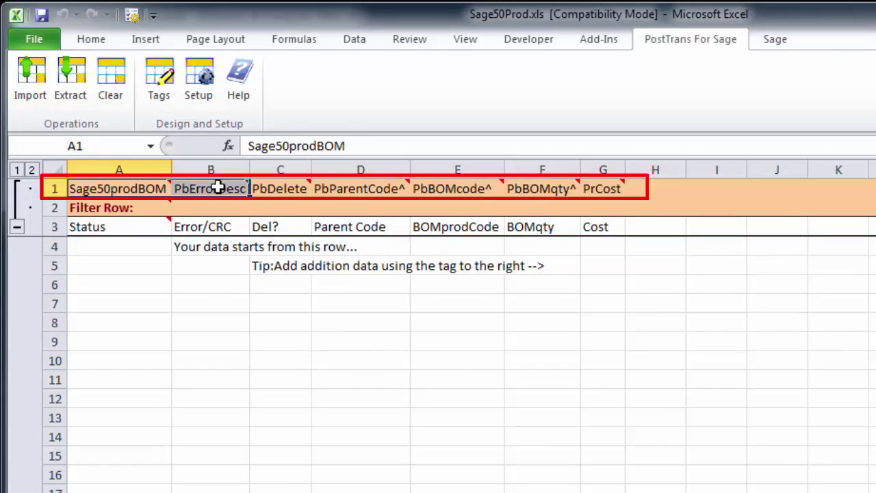
pyautogui.moveTo(217, 188); pyautogui.dragTo(607, 188)
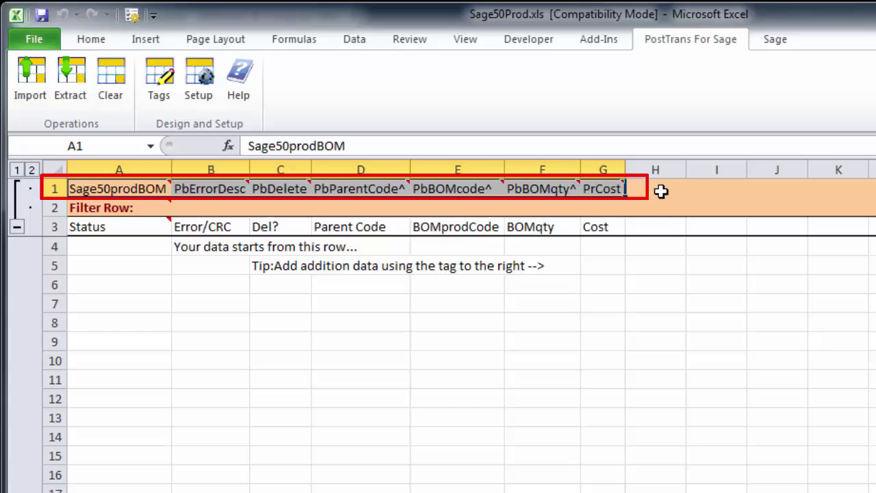
pyautogui.moveTo(598, 264); pyautogui.dragTo(589, 373)
pyautogui.moveTo(205, 267); pyautogui.dragTo(205, 361)
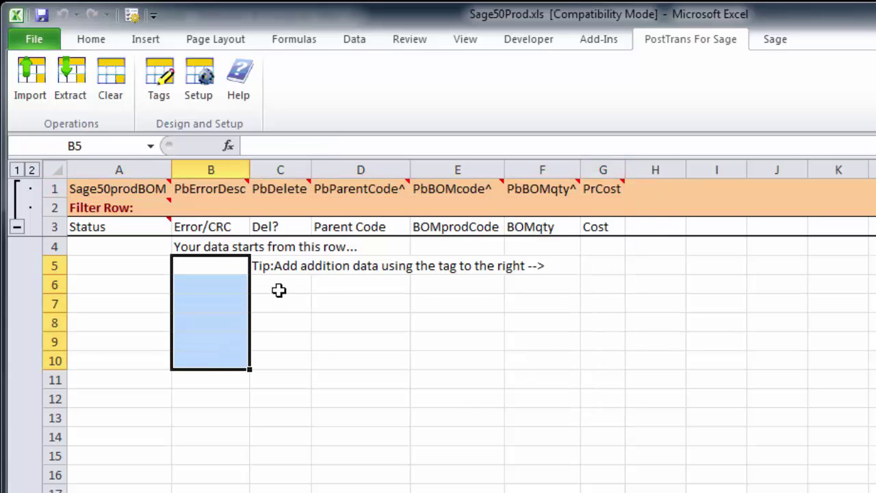
pyautogui.moveTo(279, 290); pyautogui.dragTo(281, 417)
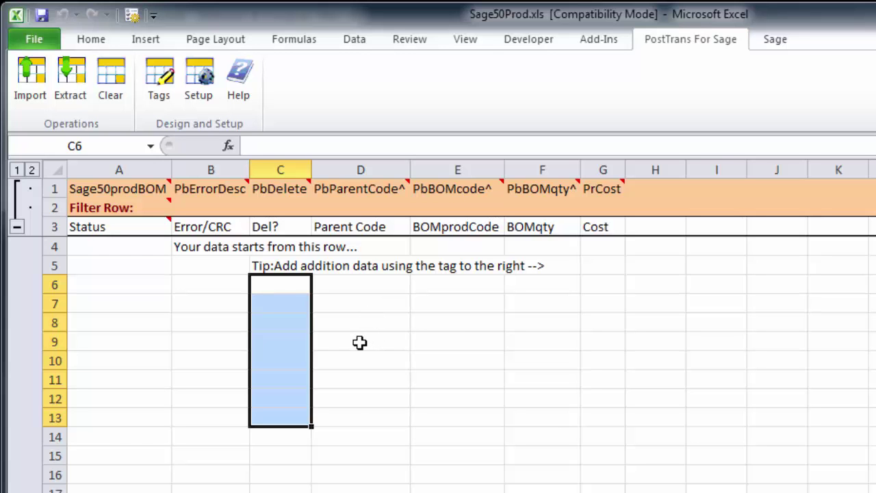
# Extract all Sage BOM records with Overwrite All, then select the PC Combo Pack 1 component lines.
pyautogui.click(67, 80)
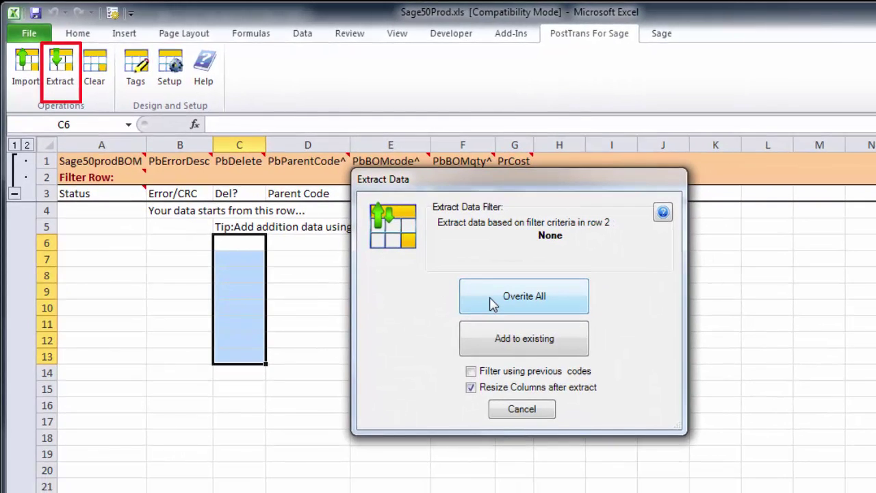
pyautogui.click(493, 303)
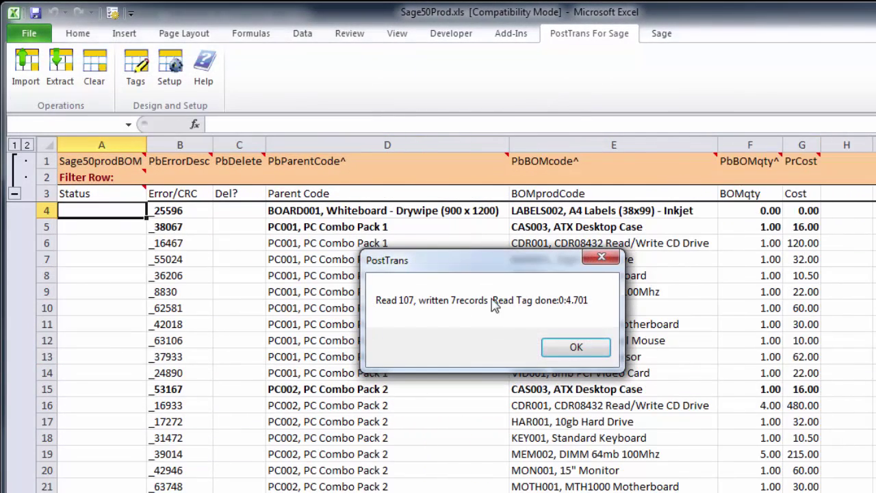
pyautogui.click(579, 351)
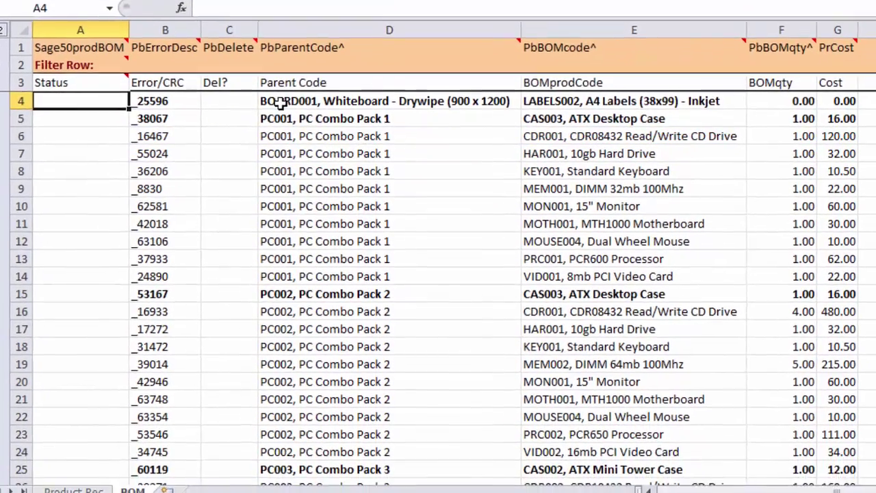
pyautogui.moveTo(285, 211); pyautogui.dragTo(285, 260)
pyautogui.moveTo(278, 138); pyautogui.dragTo(293, 261)
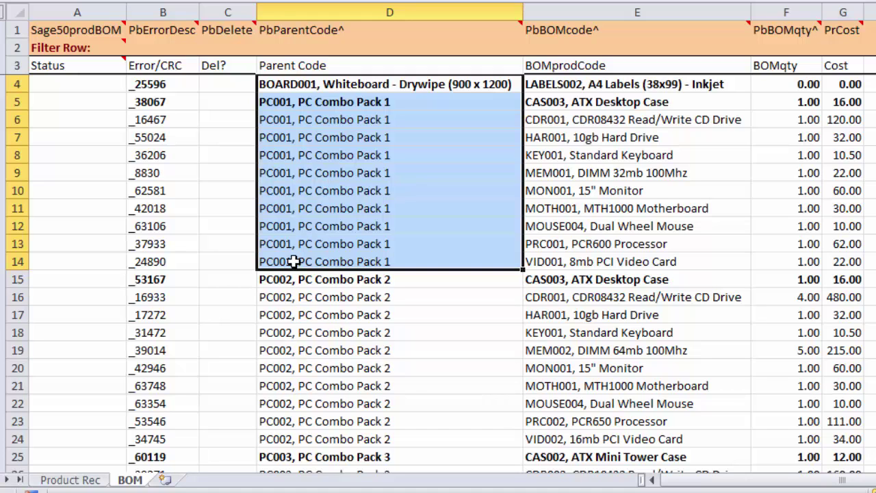
pyautogui.moveTo(319, 103); pyautogui.dragTo(843, 259)
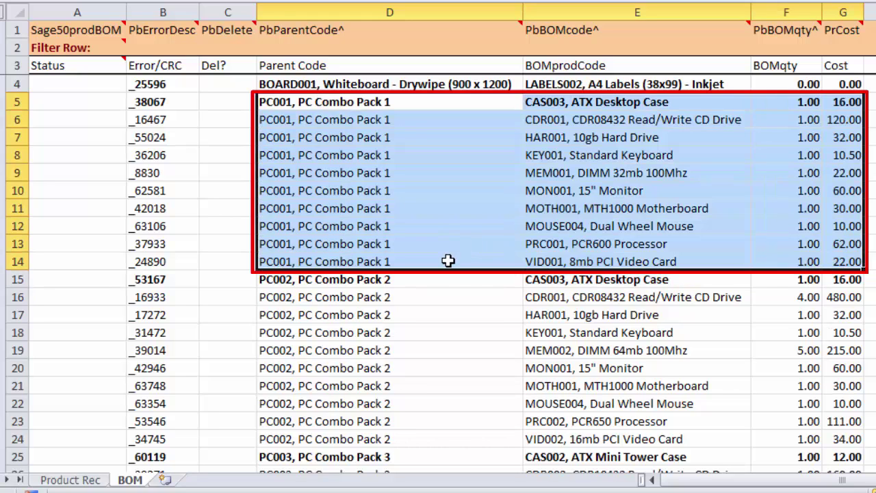
# Set the Standard Keyboard quantity to 3 and the motherboard quantity to 4.
pyautogui.click(803, 154)
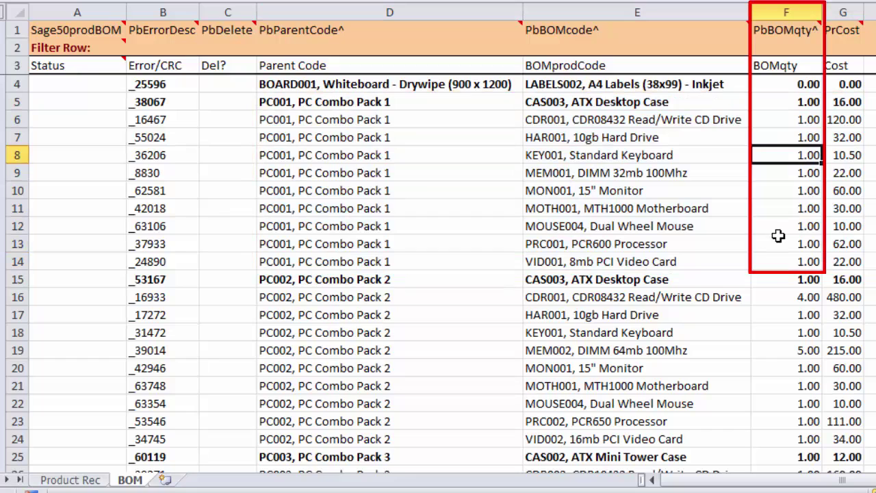
pyautogui.write('3')
pyautogui.press('Return')
pyautogui.press('Down')
pyautogui.press('Down')
pyautogui.write('4')
pyautogui.press('Return')
pyautogui.press('Down')
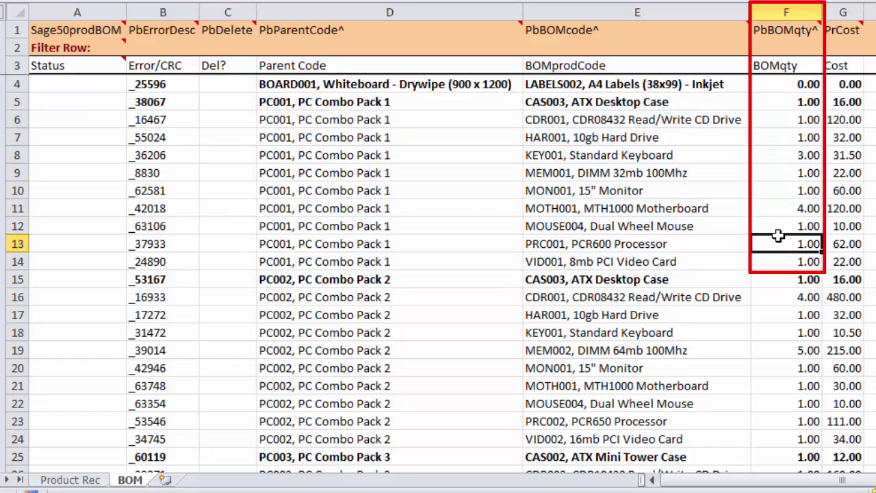
# Mark the VID001 8mb PCI Video Card line for deletion with an x in Del?
pyautogui.click(205, 260)
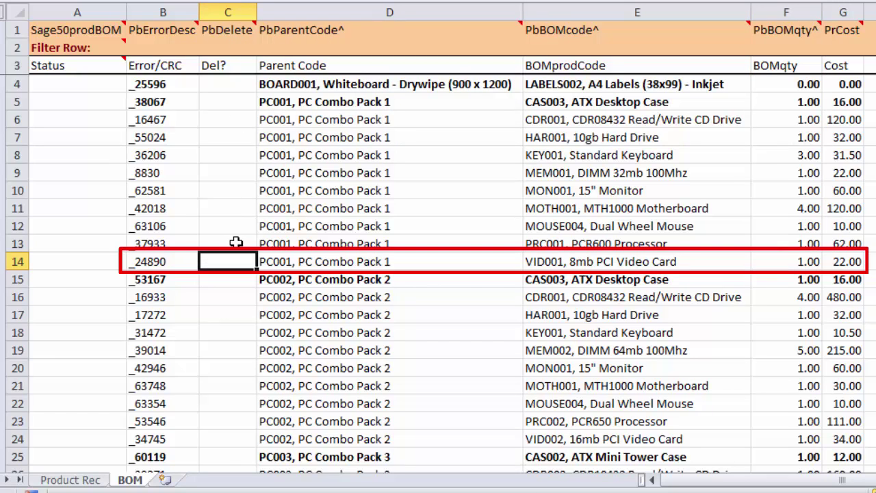
pyautogui.write('x')
pyautogui.press('Return')
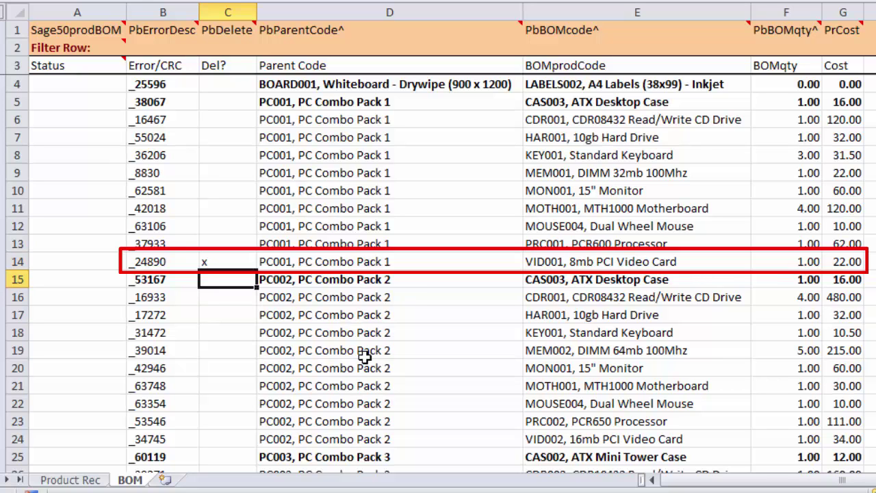
pyautogui.scroll(-3, 365, 355)
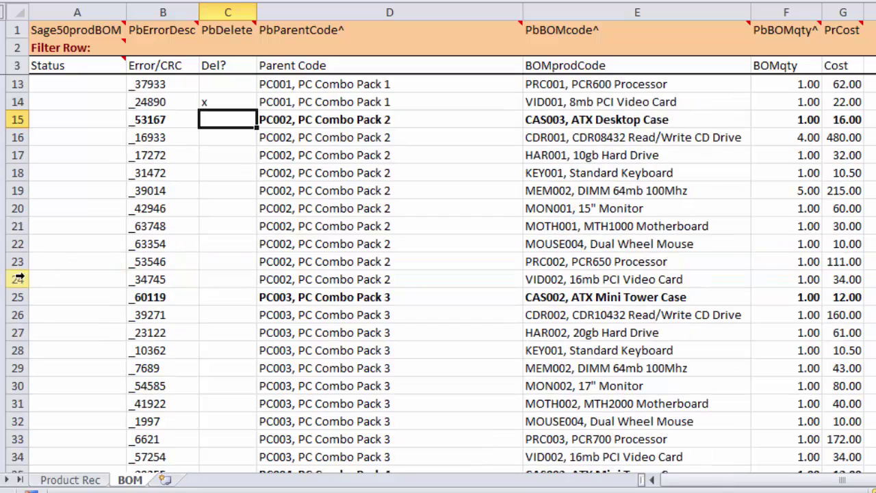
# Insert a blank row 22 and set its Parent Code to PC002.
pyautogui.click(17, 243)
pyautogui.rightClick(17, 243)
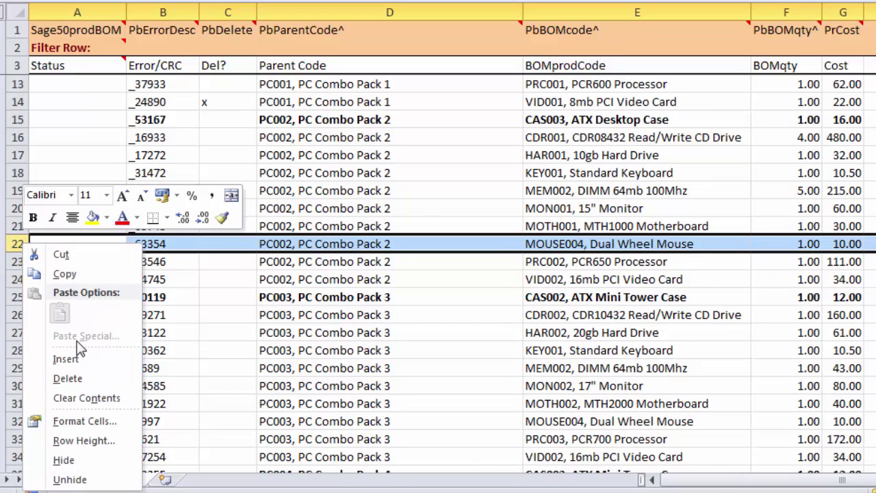
pyautogui.click(75, 356)
pyautogui.click(269, 251)
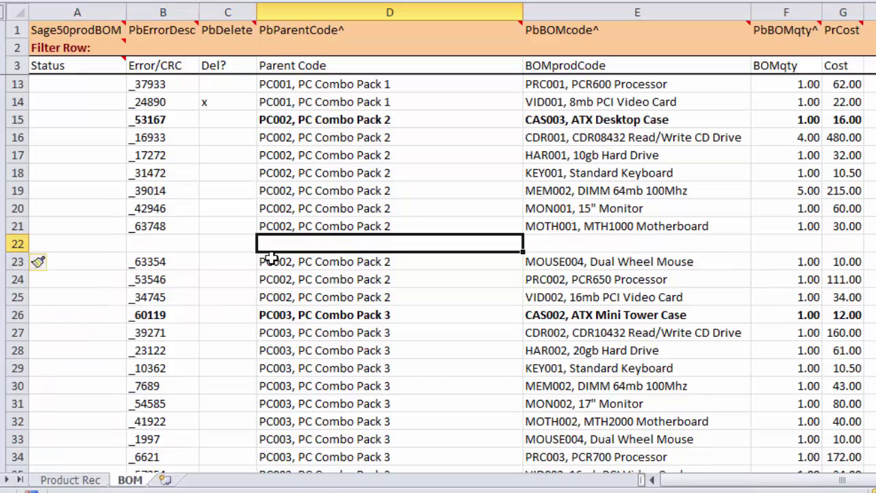
pyautogui.write('pc0')
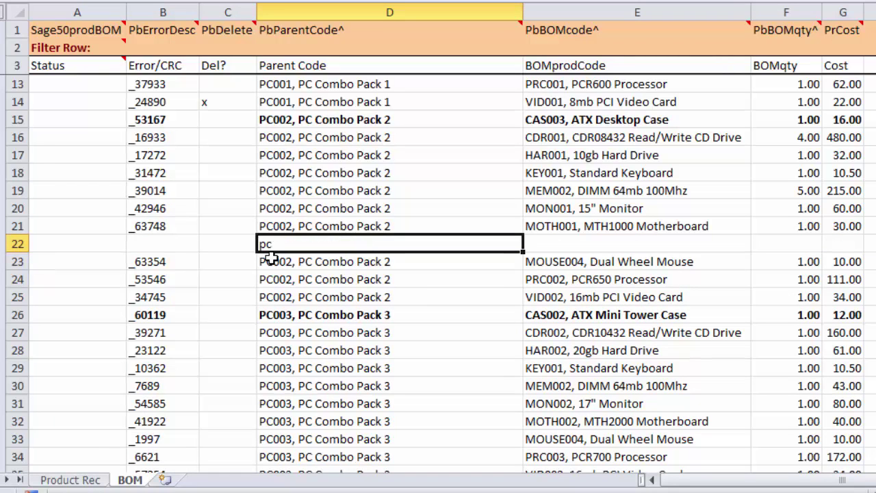
pyautogui.press('Tab')
pyautogui.press('Down')
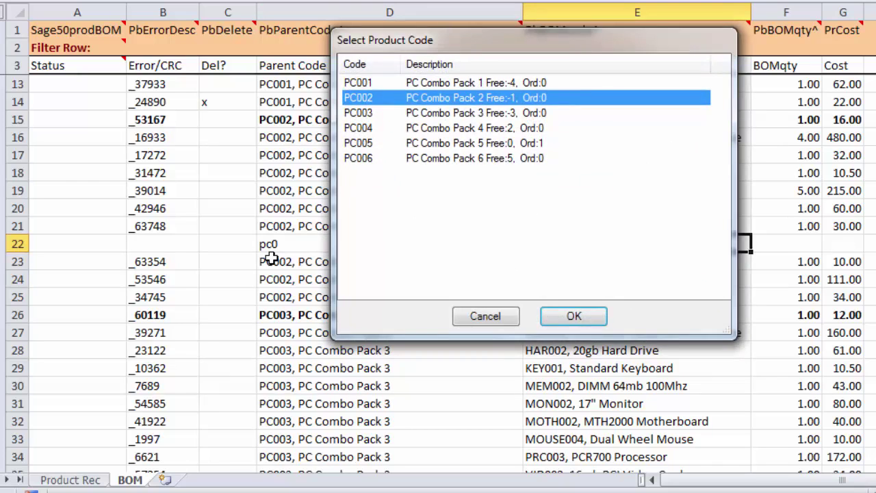
pyautogui.press('Return')
# Set row 22's component to HAR002 20gb Hard Drive with quantity 1.
pyautogui.click(321, 245)
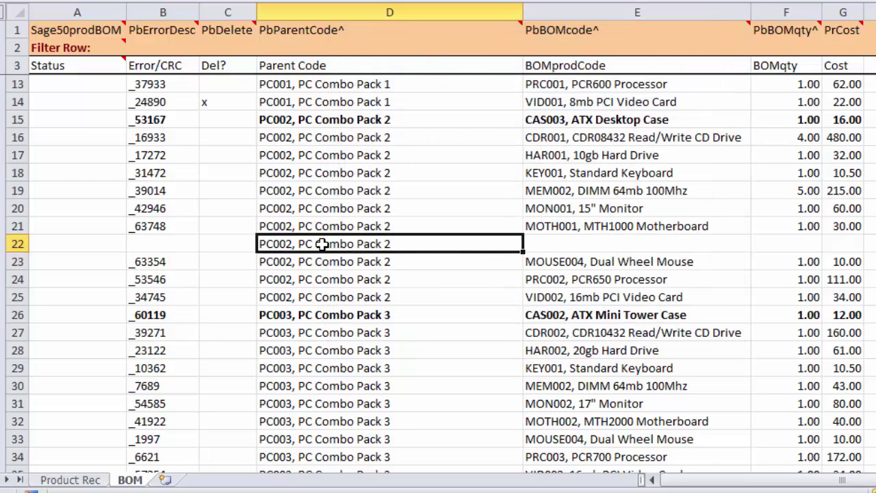
pyautogui.click(540, 250)
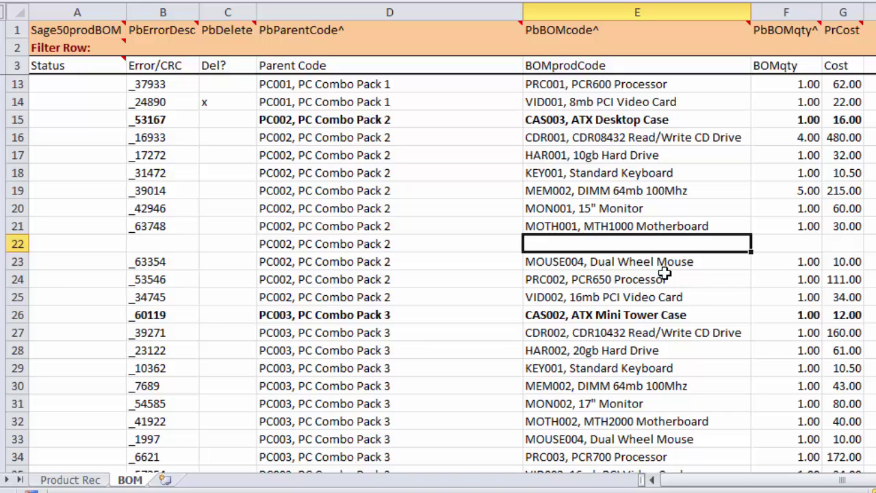
pyautogui.write('hard')
pyautogui.press('Tab')
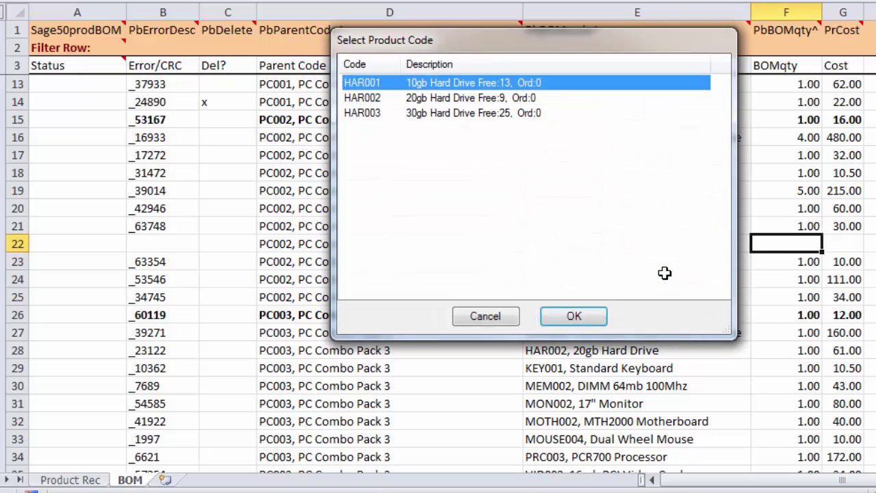
pyautogui.press('Down')
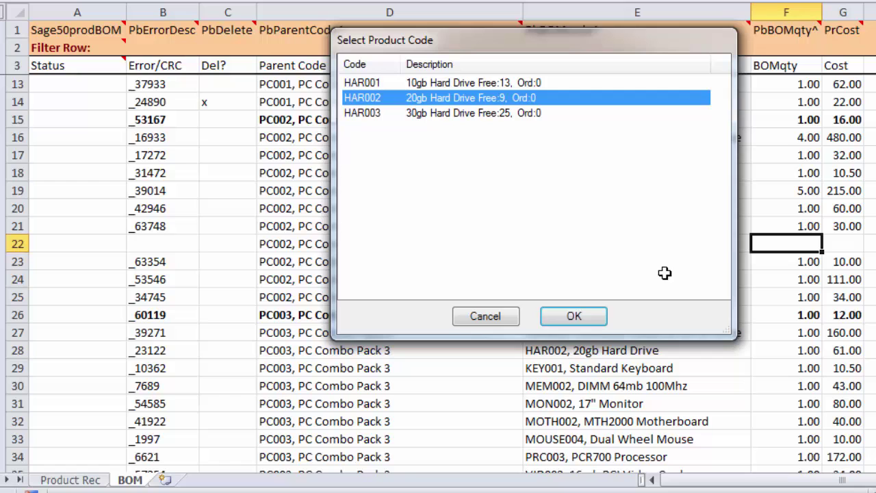
pyautogui.press('Return')
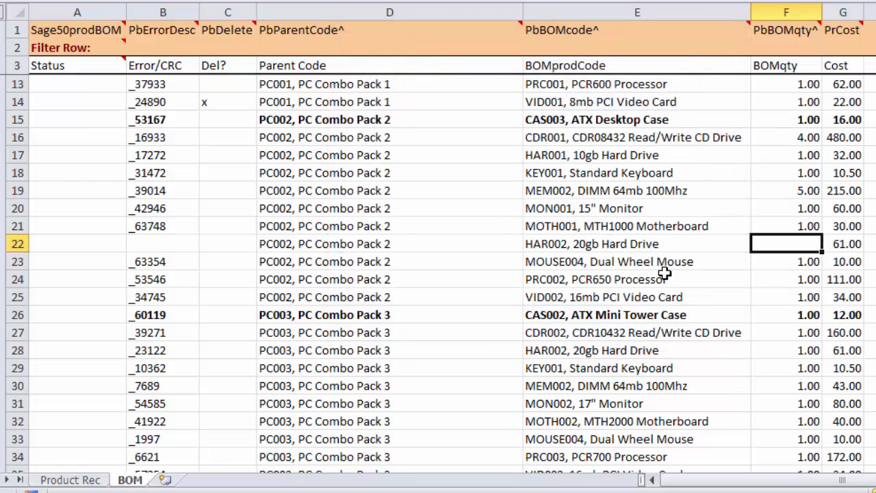
pyautogui.write('1')
pyautogui.press('Tab')
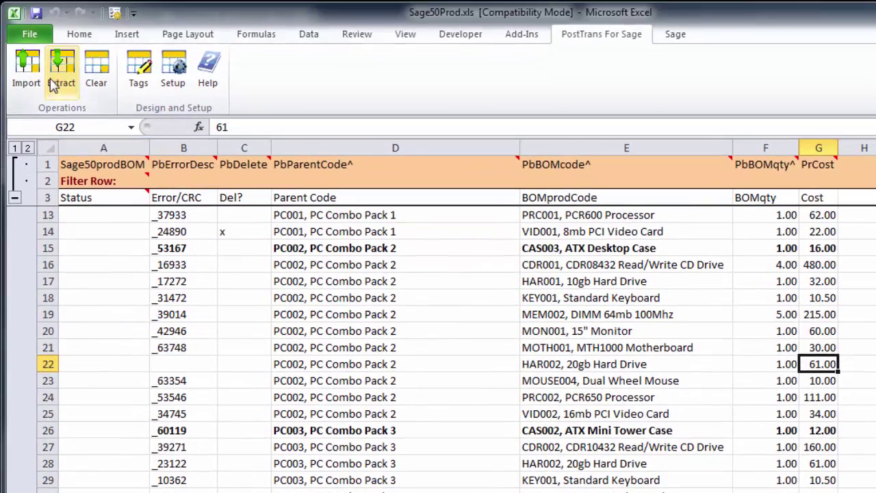
# Import the edited BOM into Sage (2 records updated, no errors) and start a fresh Extract.
pyautogui.click(28, 81)
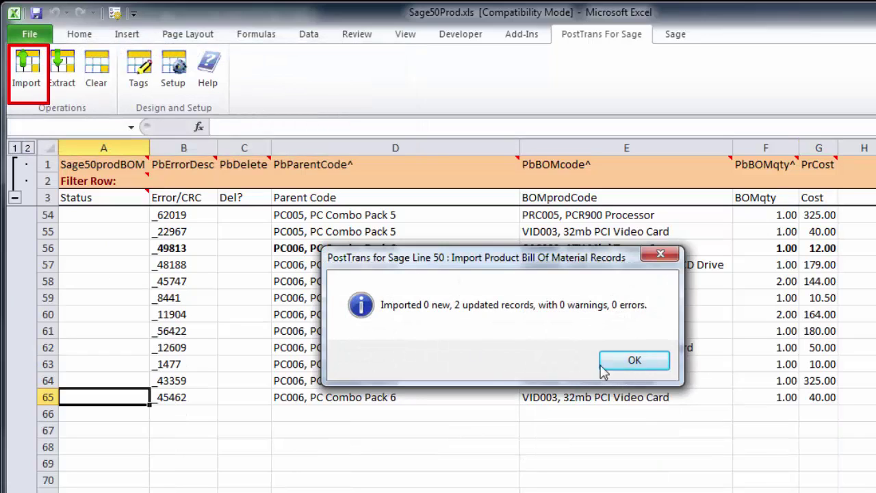
pyautogui.click(656, 363)
pyautogui.moveTo(866, 438)
pyautogui.mouseDown()
pyautogui.moveTo(866, 180)
pyautogui.moveTo(871, 217)
pyautogui.mouseUp()
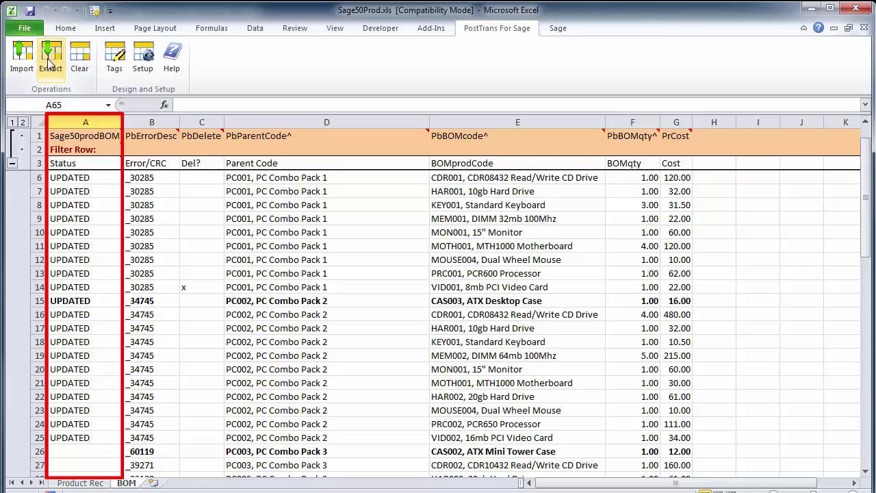
pyautogui.click(463, 284)
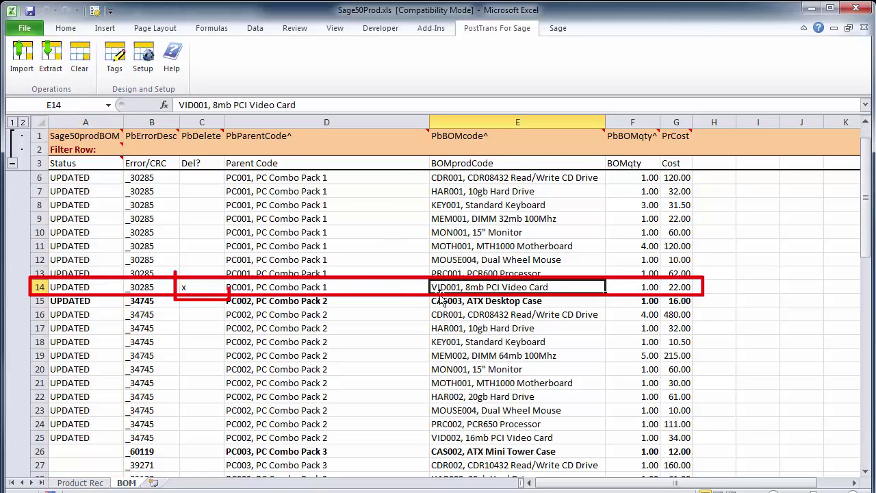
pyautogui.click(50, 59)
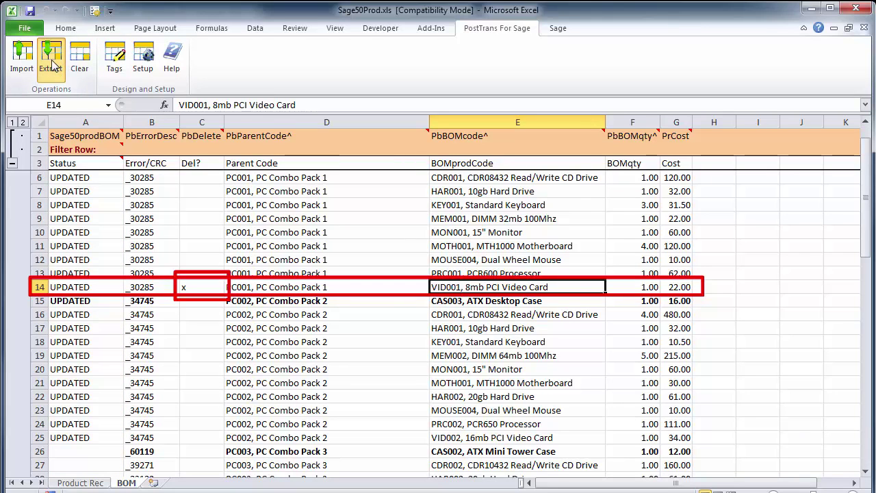
# Re-extract with Overwrite All and confirm the HAR002 hard drive line replaced the video card.
pyautogui.click(442, 249)
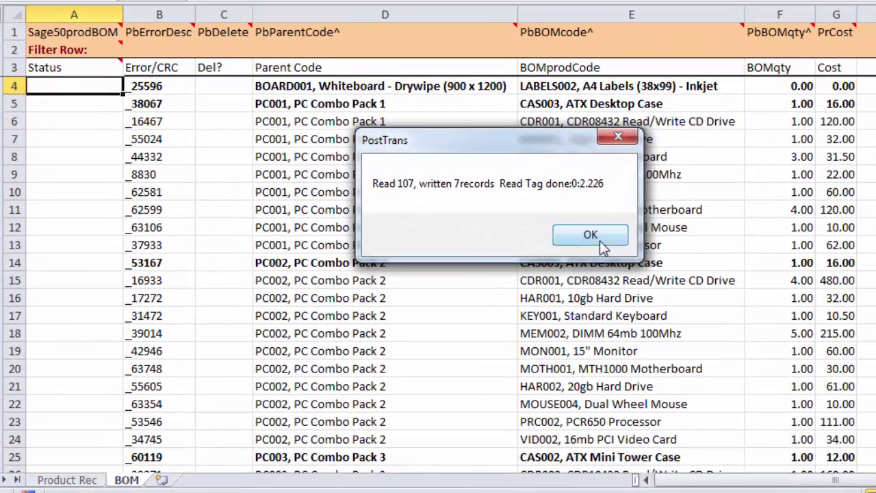
pyautogui.click(521, 269)
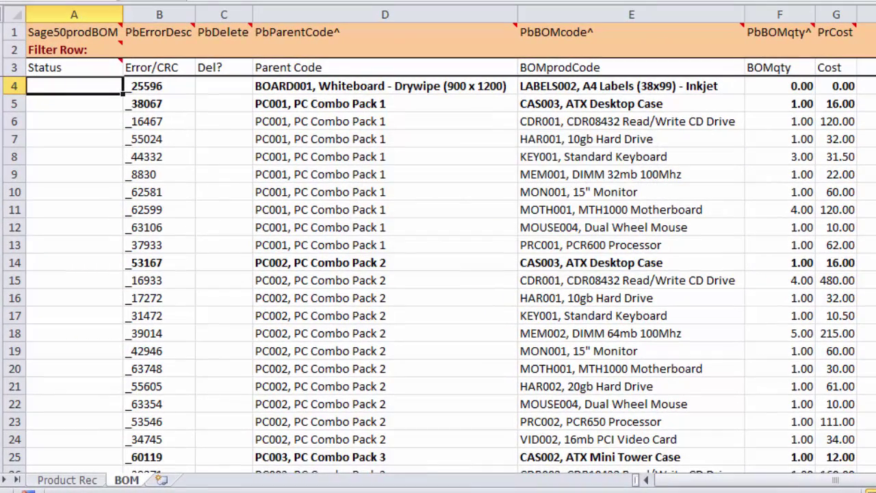
pyautogui.click(568, 249)
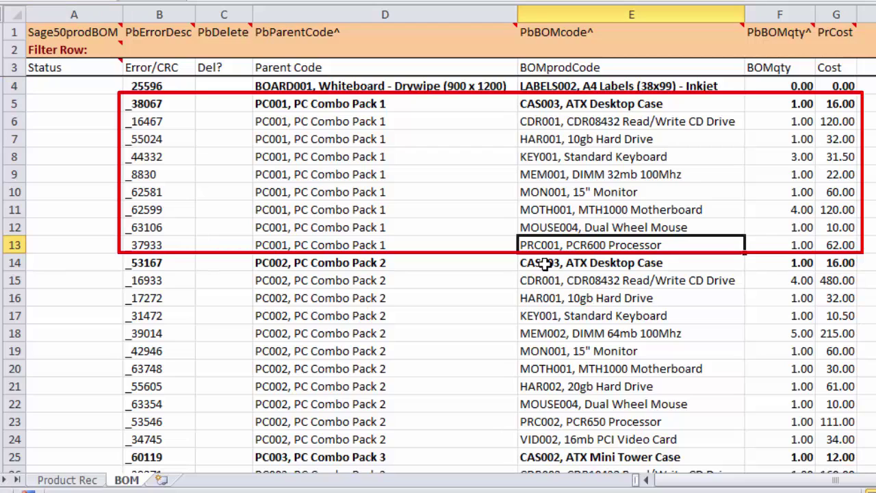
pyautogui.click(556, 388)
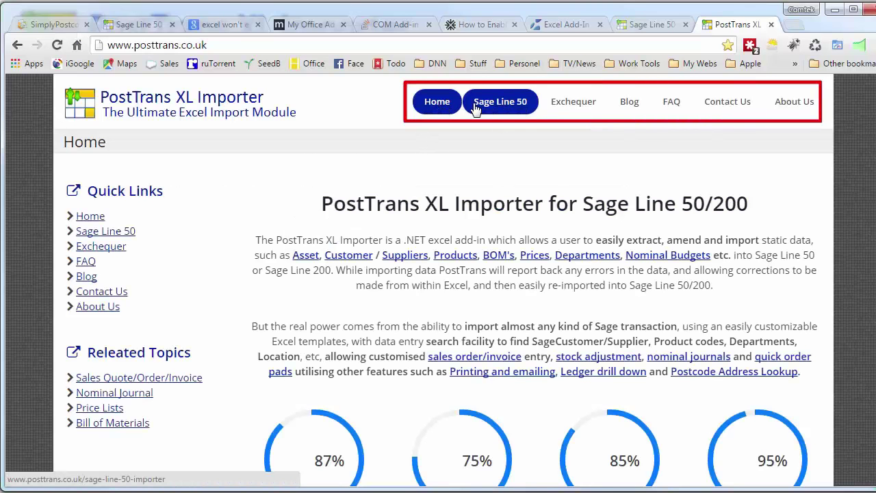
# Open the Sage Line 50 Training page and scroll to the button functions and template diagram.
pyautogui.moveTo(480, 110)
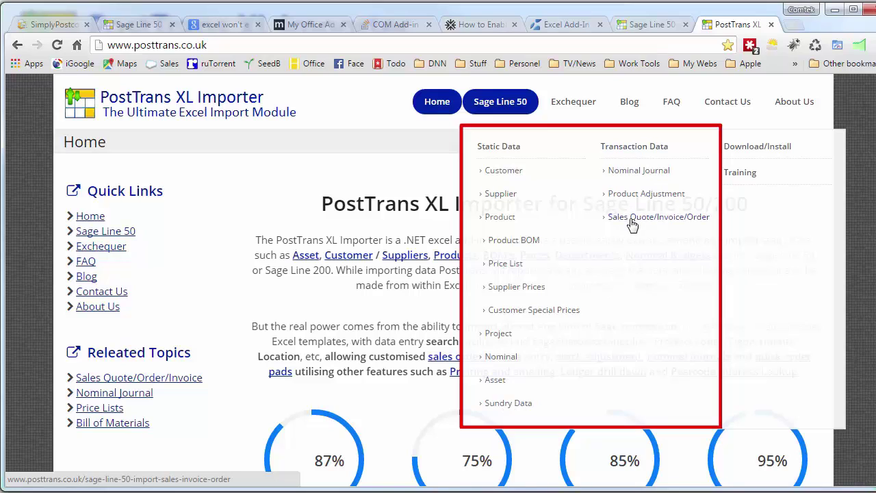
pyautogui.click(737, 176)
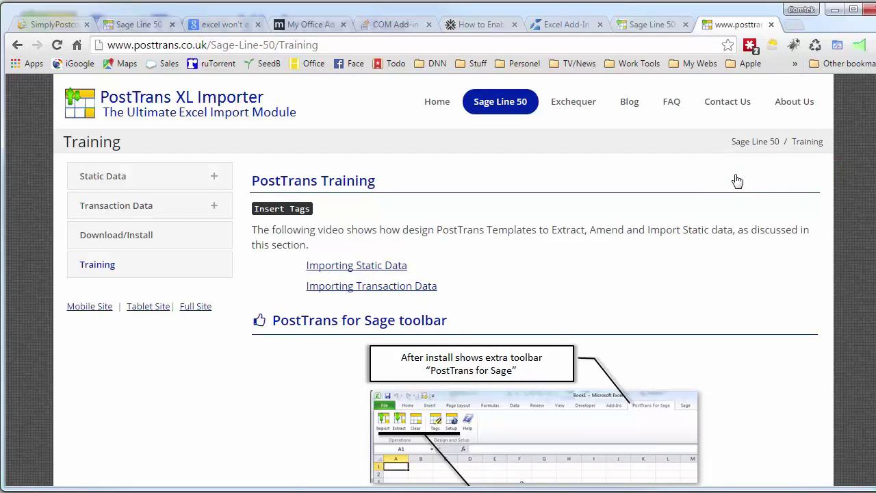
pyautogui.scroll(-8, 738, 181)
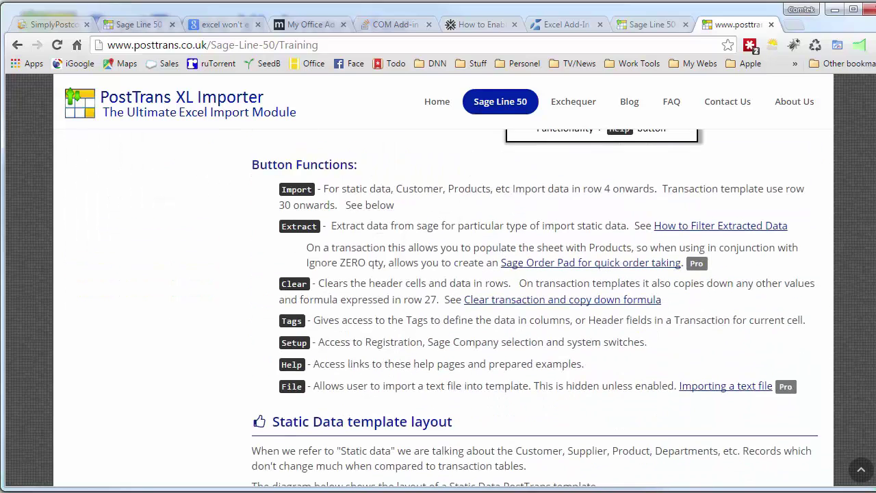
pyautogui.scroll(-10, 535, 308)
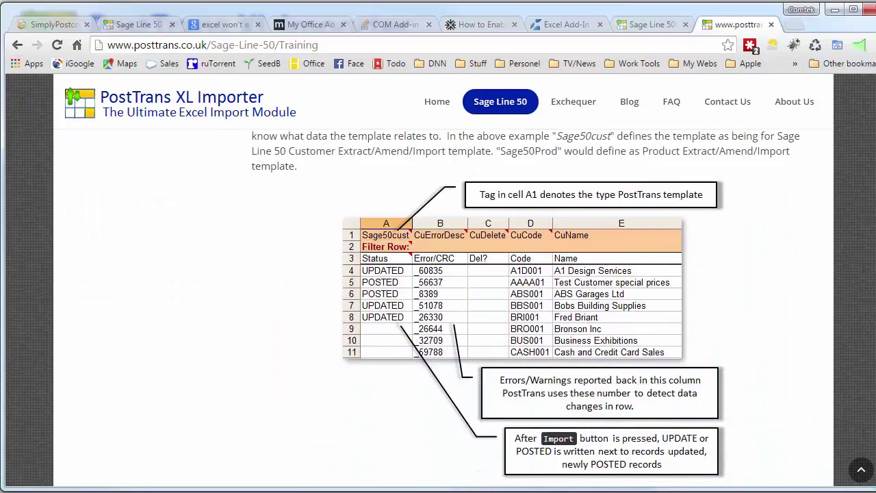
pyautogui.click(628, 104)
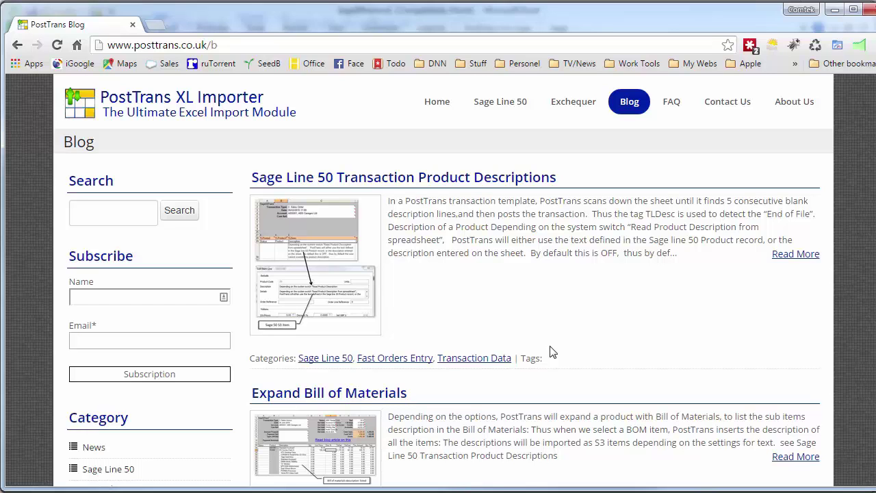
pyautogui.scroll(-2, 553, 351)
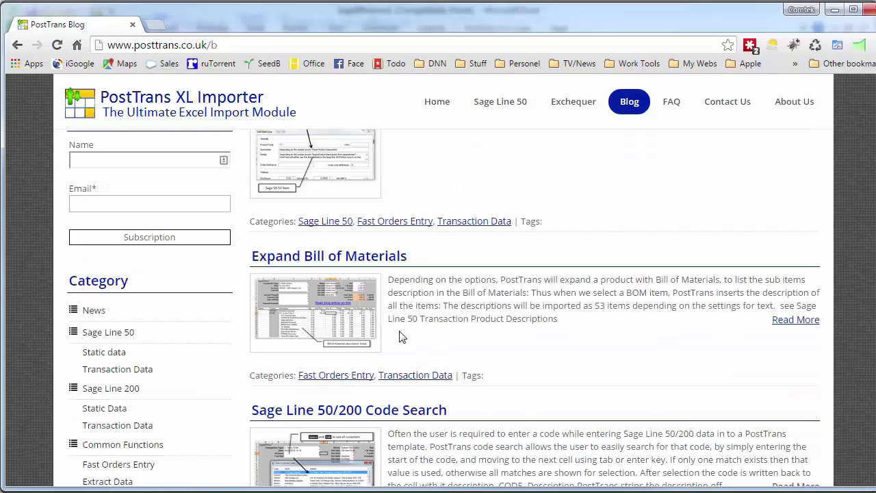
pyautogui.scroll(-3, 374, 272)
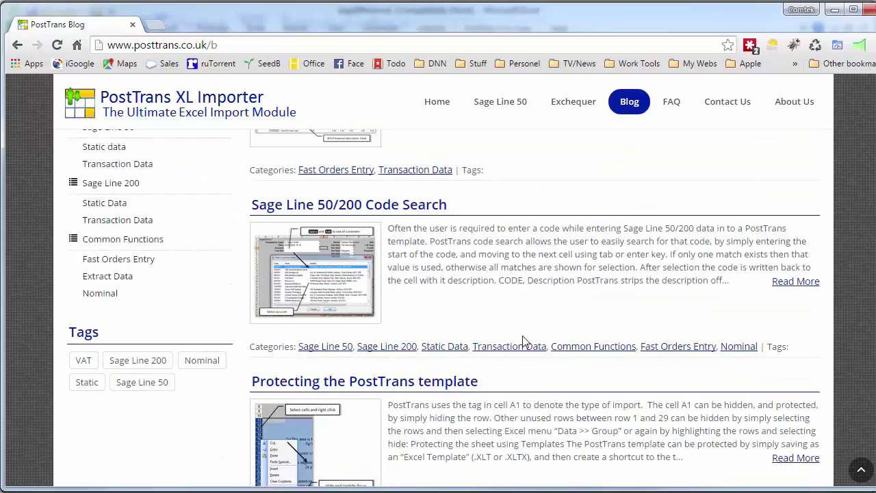
pyautogui.scroll(-3, 530, 346)
pyautogui.scroll(-5, 536, 308)
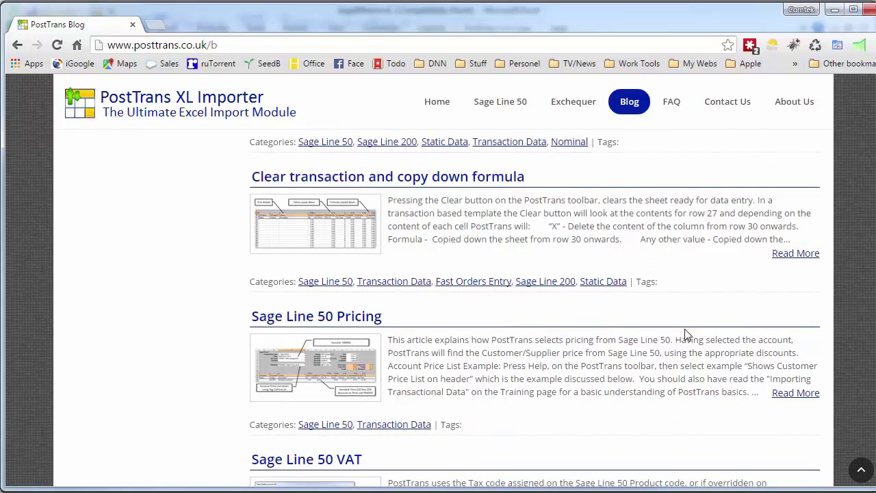
pyautogui.scroll(-5, 719, 350)
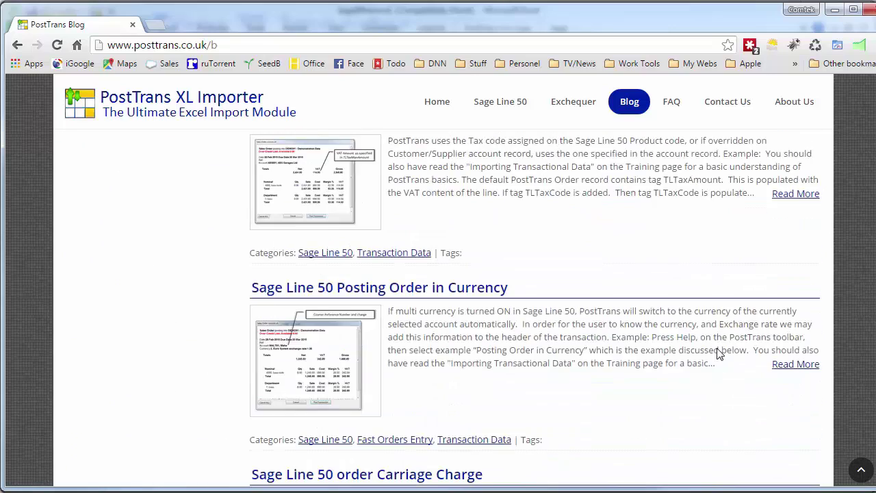
pyautogui.scroll(-1, 698, 361)
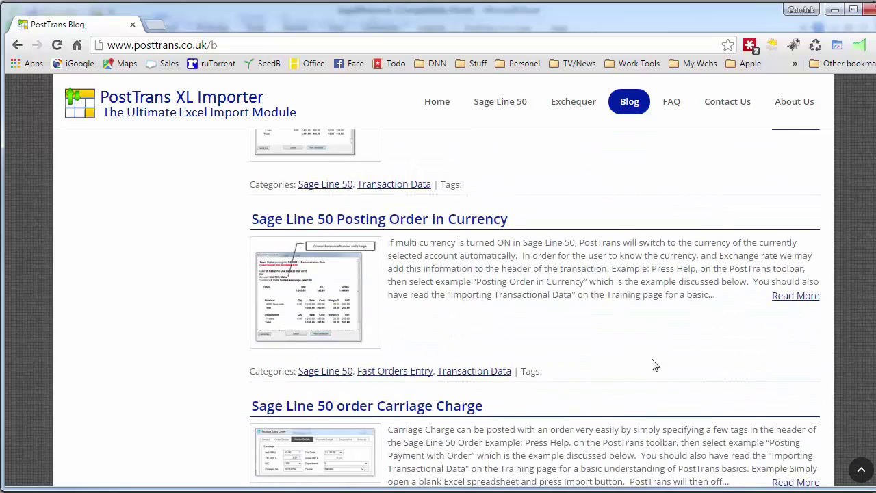
pyautogui.scroll(12, 684, 318)
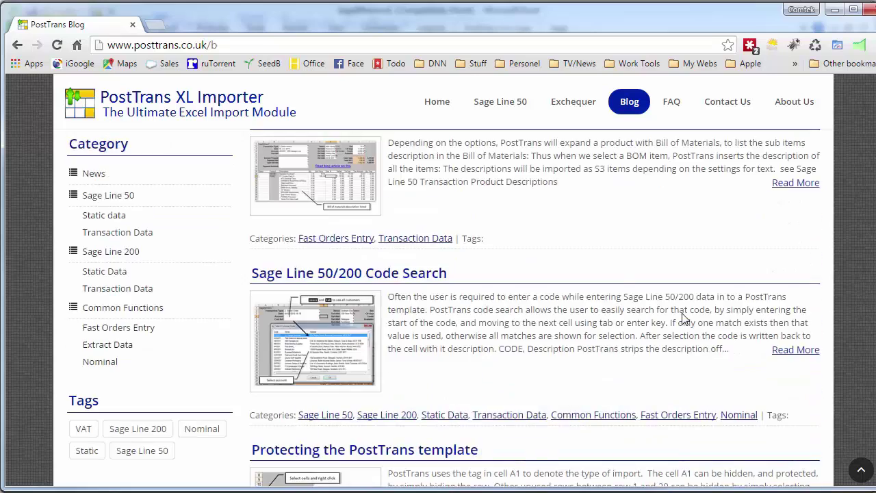
pyautogui.scroll(1, 684, 318)
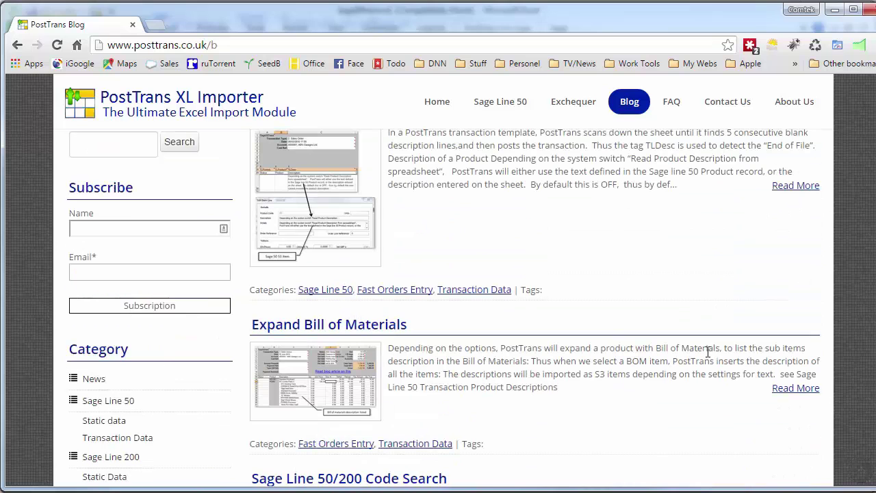
pyautogui.hotkey('alt', 'Tab')
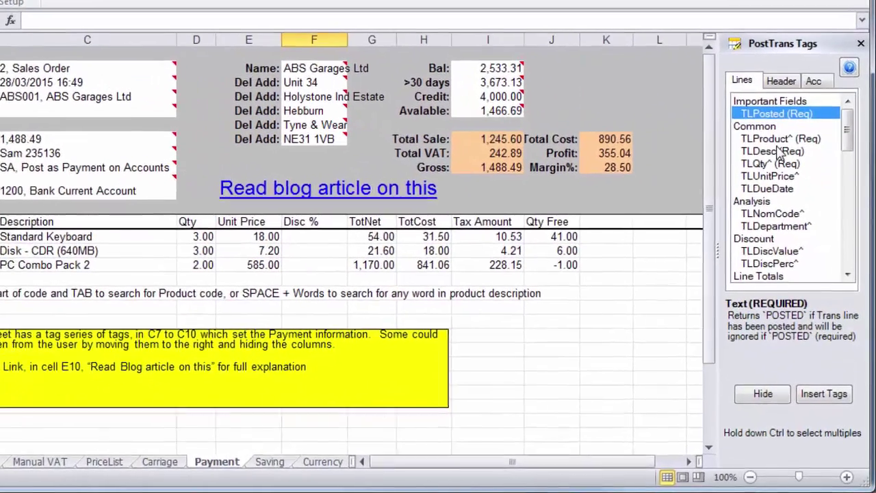
# Show the PostTrans Tags pane details for TLProduct^ and then the TLDesc line tag.
pyautogui.click(794, 202)
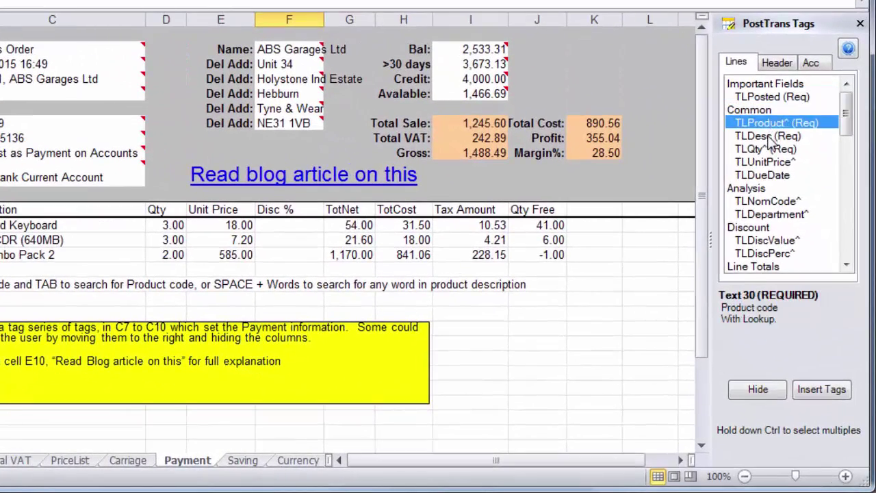
pyautogui.click(770, 137)
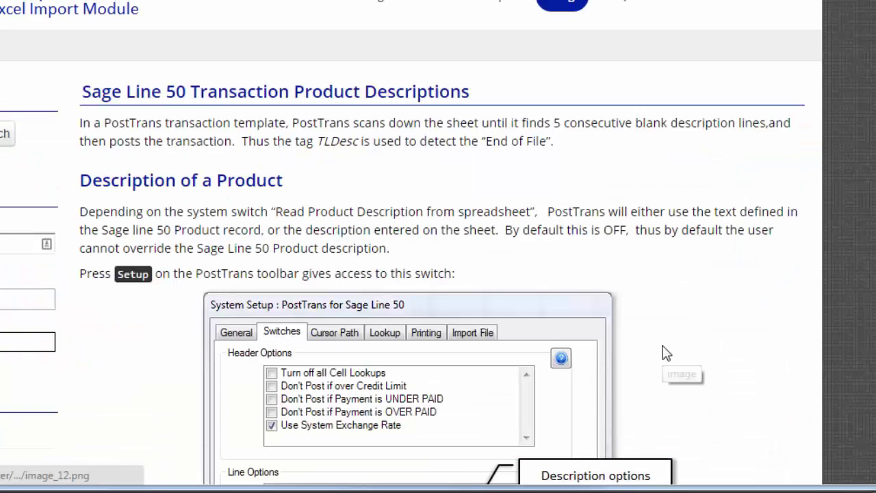
# Scroll the Product Descriptions article to 'Word wrapping a cell in Excel', then return to Sage50trans.xls.
pyautogui.scroll(-15, 704, 354)
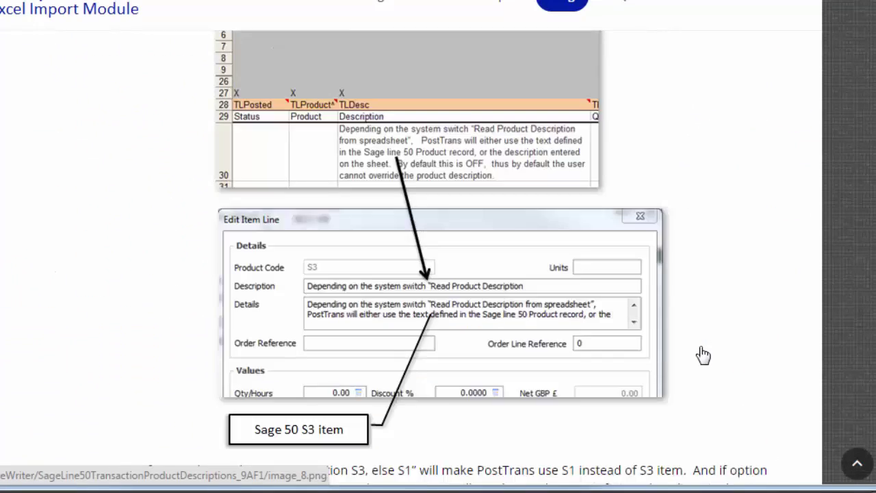
pyautogui.scroll(-10, 704, 355)
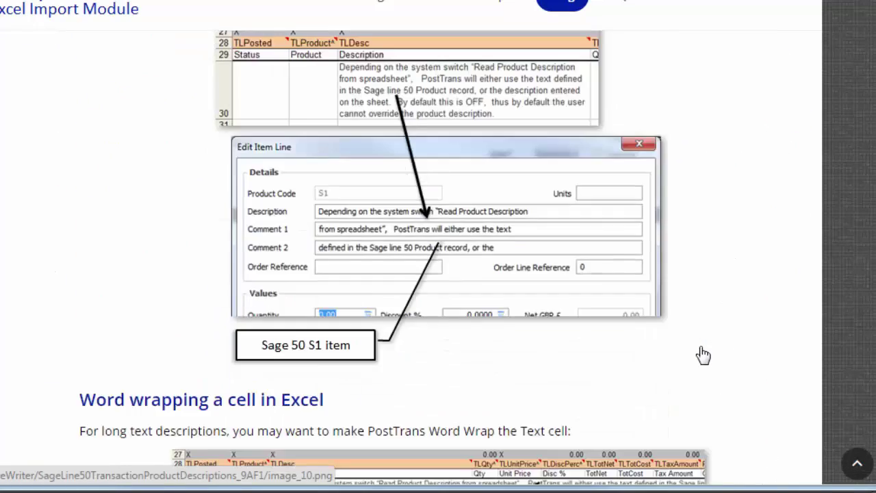
pyautogui.scroll(-1, 704, 355)
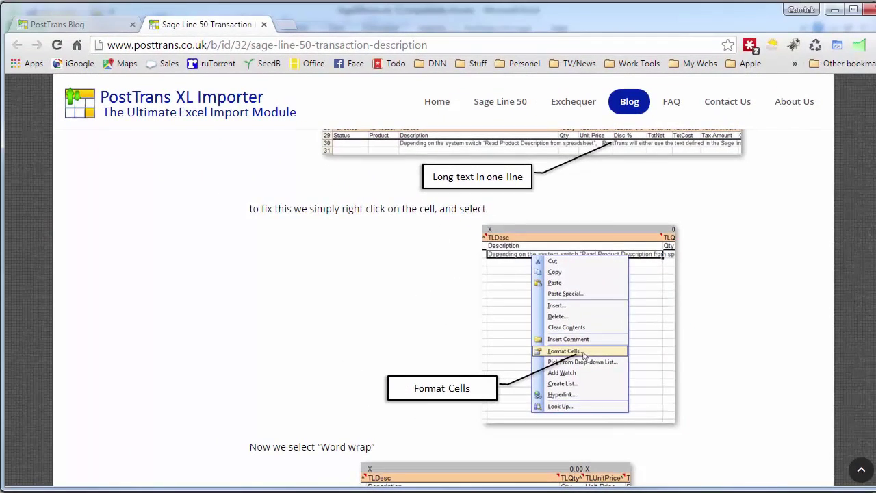
pyautogui.hotkey('alt', 'Tab')
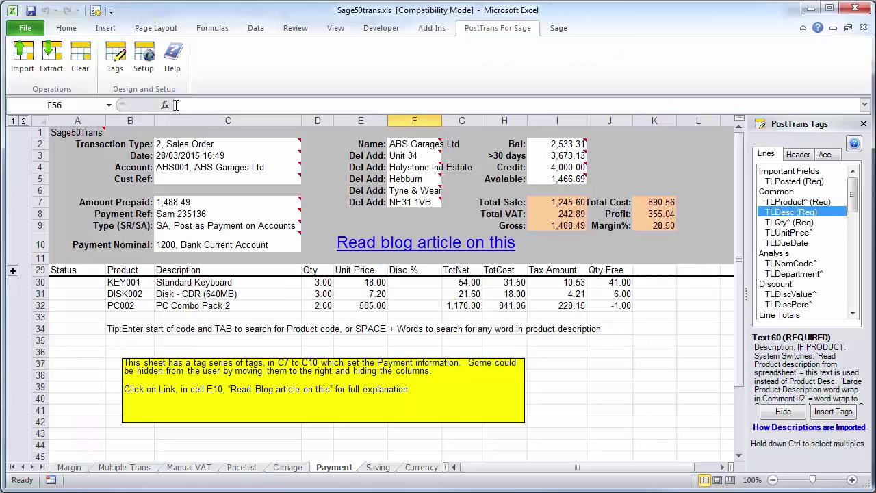
# Browse the PostTrans help topics, selecting Training on Transactional templates, then cancel.
pyautogui.click(172, 60)
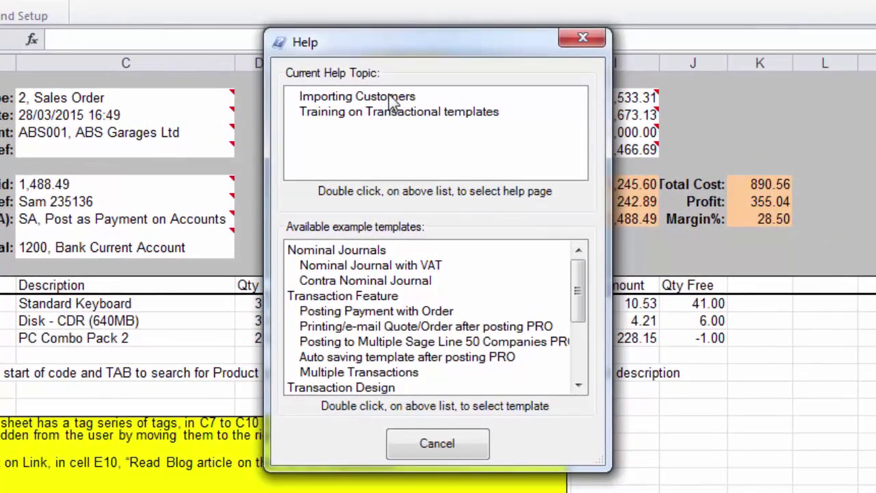
pyautogui.click(392, 113)
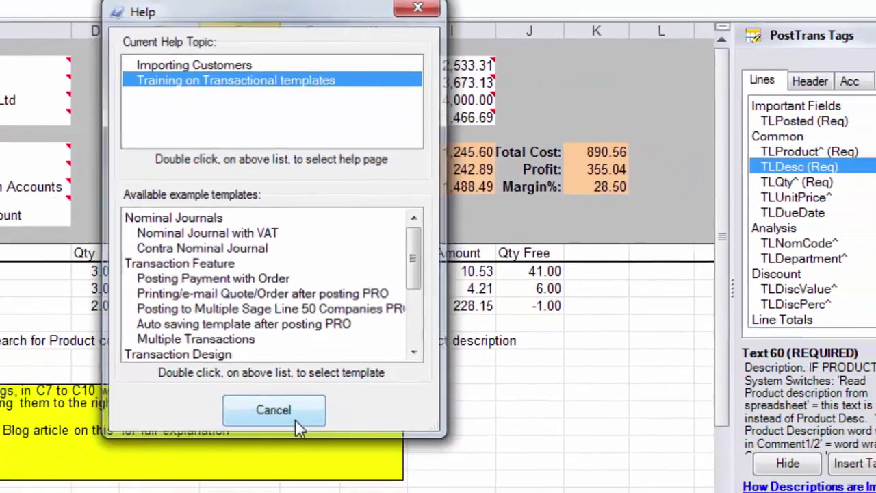
pyautogui.click(375, 436)
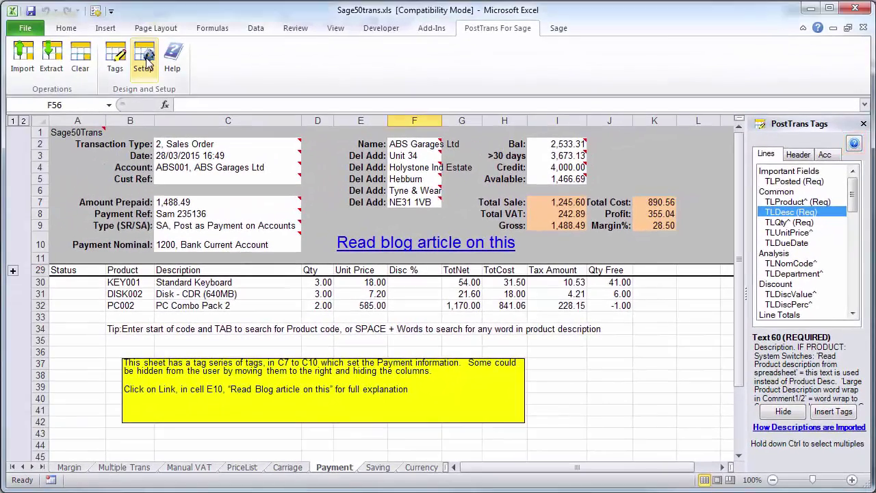
# Open the Cursor Path tab in System Setup and launch its online help article.
pyautogui.click(145, 60)
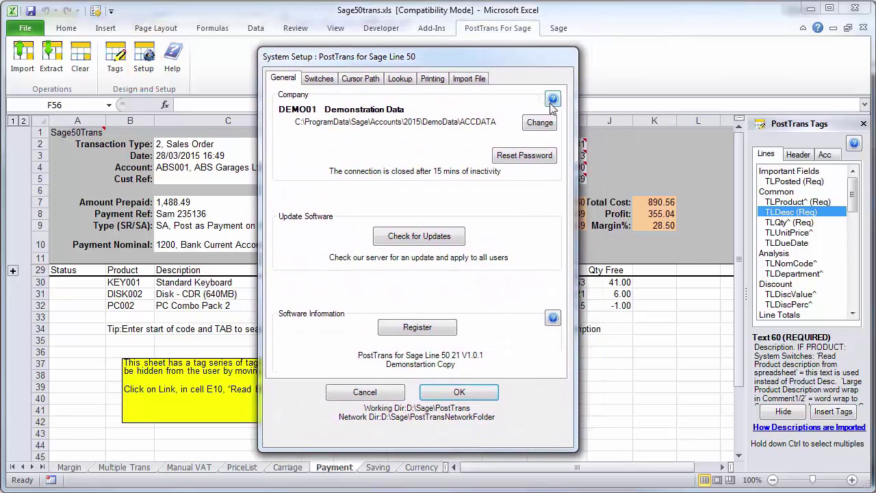
pyautogui.click(362, 80)
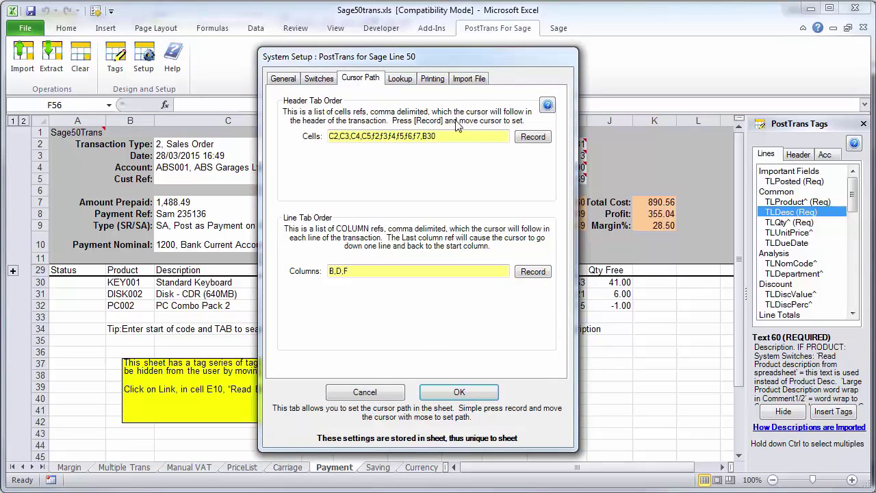
pyautogui.click(548, 105)
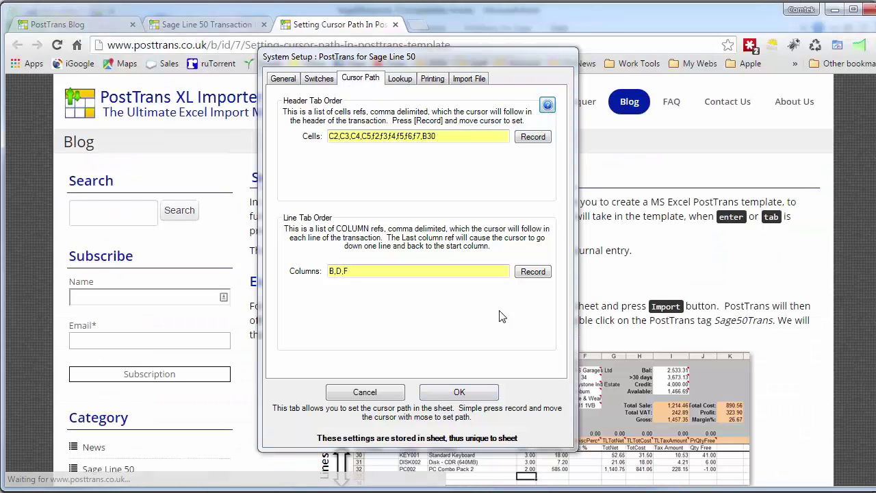
# Read the 'How to define the Cursor Path' section, then return to the Sage50trans workbook.
pyautogui.click(383, 400)
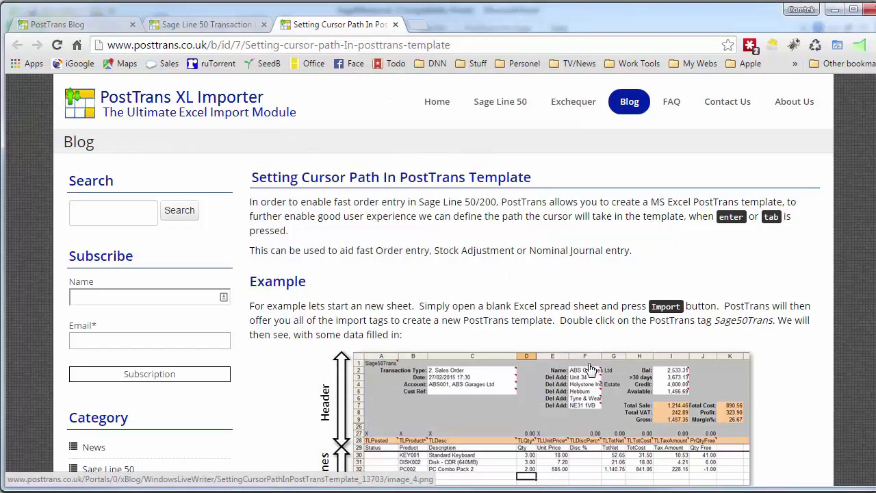
pyautogui.scroll(-10, 589, 369)
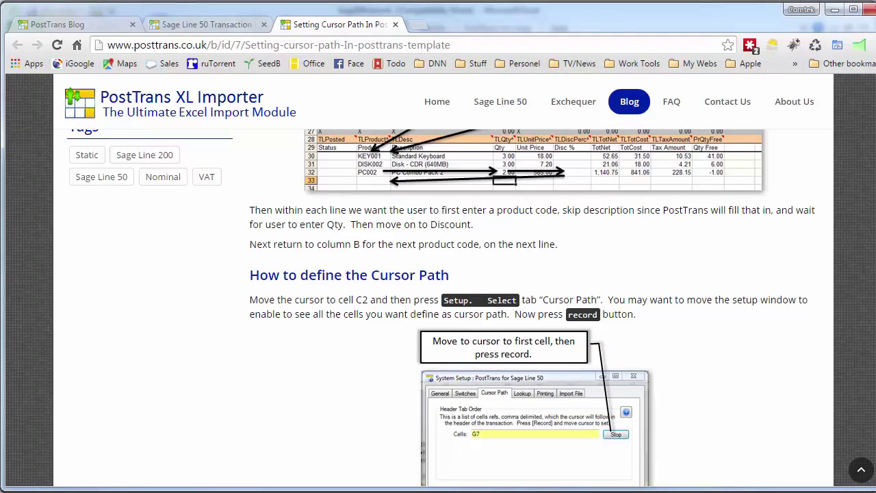
pyautogui.hotkey('alt', 'Tab')
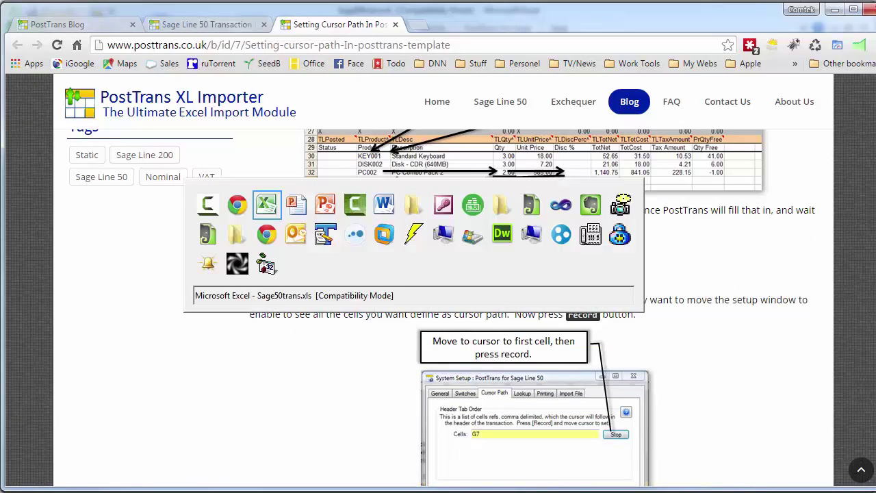